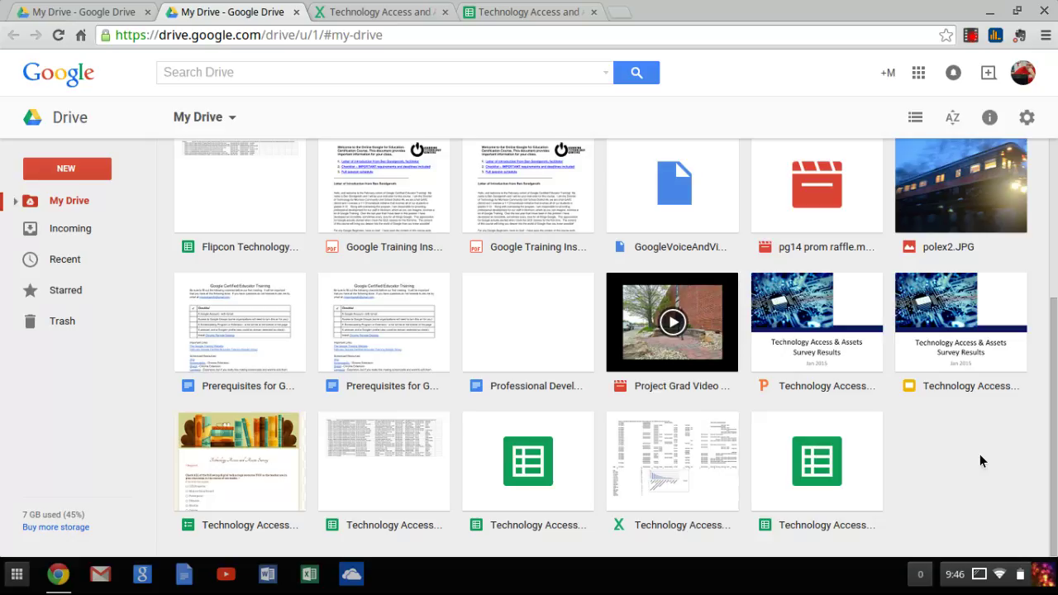
- Create a new blank Google Form in My Drive
click(68, 171)
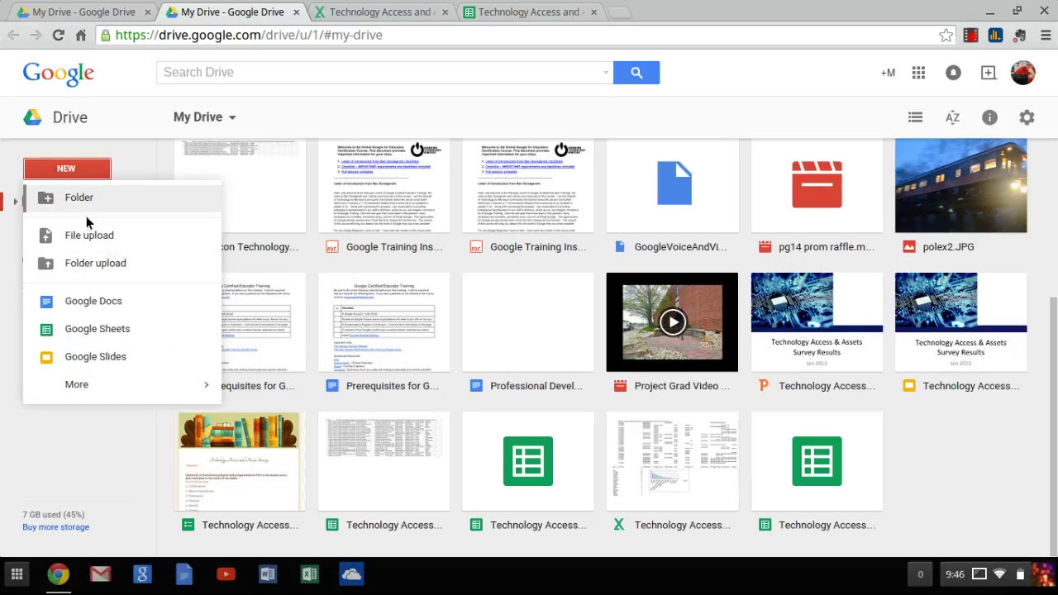
mouse_move(120, 391)
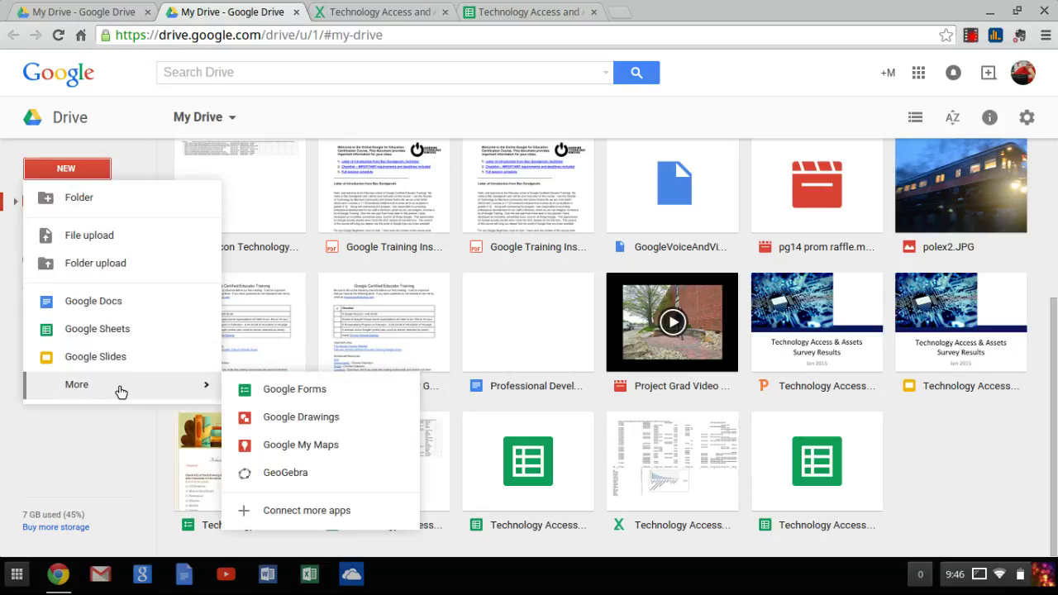
click(286, 394)
click(323, 394)
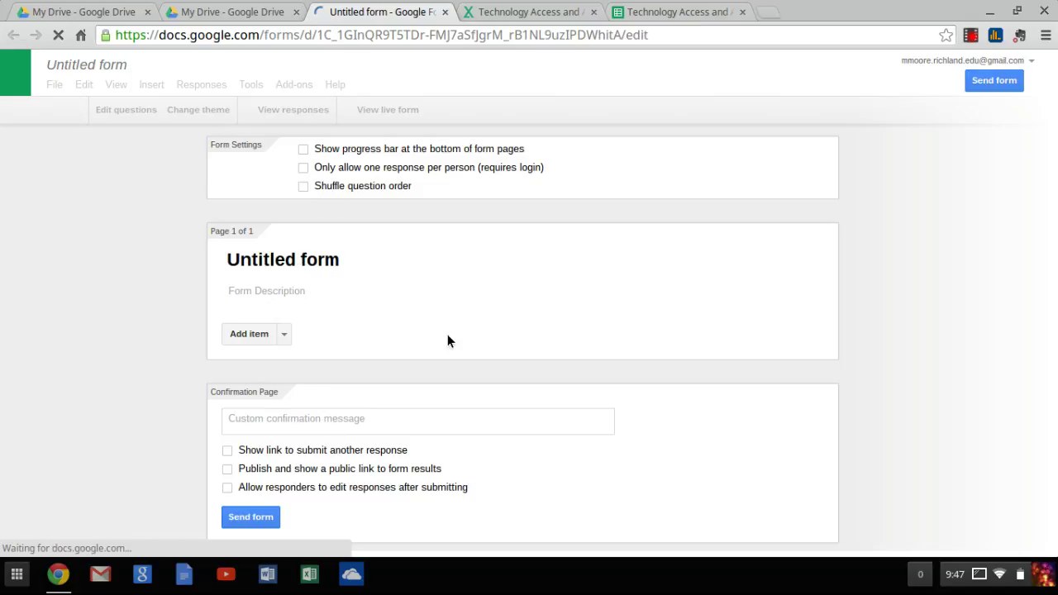
- Change the form's title to "test form"
click(327, 275)
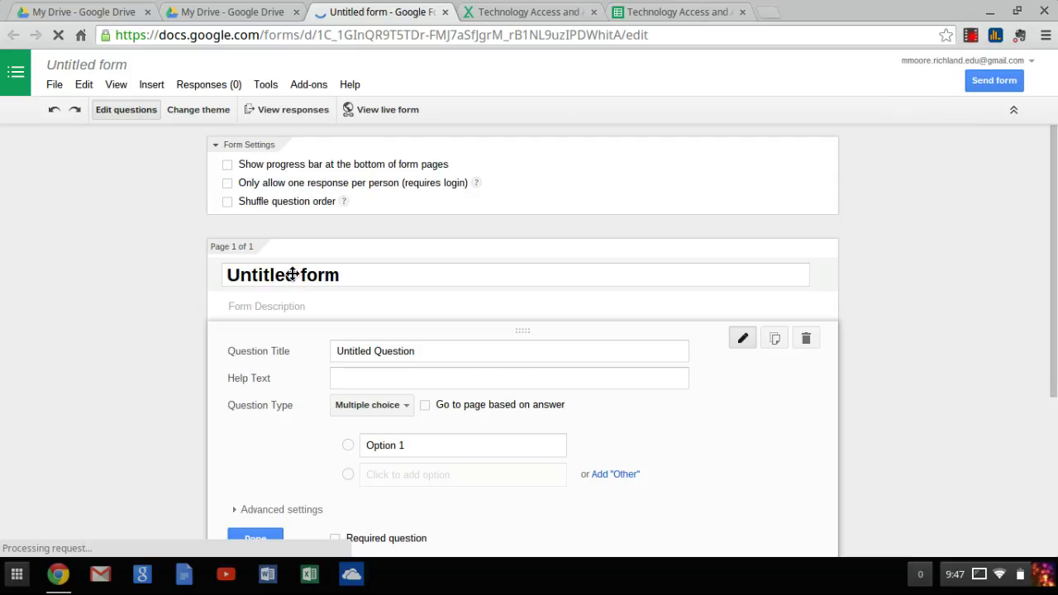
click(293, 275)
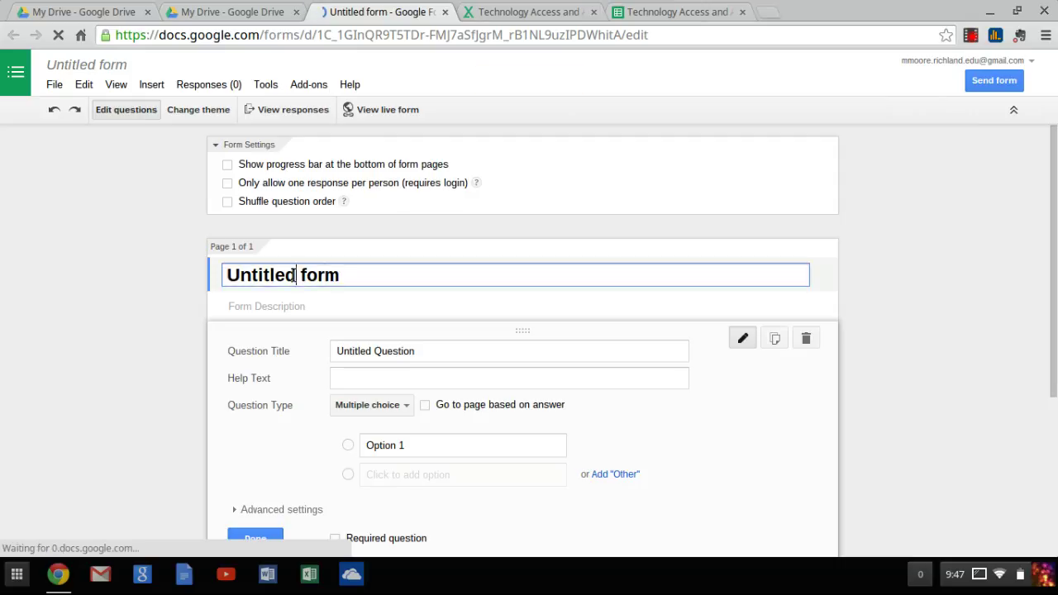
key(BackSpace)
key(BackSpace)
key(BackSpace)
key(BackSpace)
key(BackSpace)
key(BackSpace)
key(BackSpace)
key(BackSpace)
text(test)
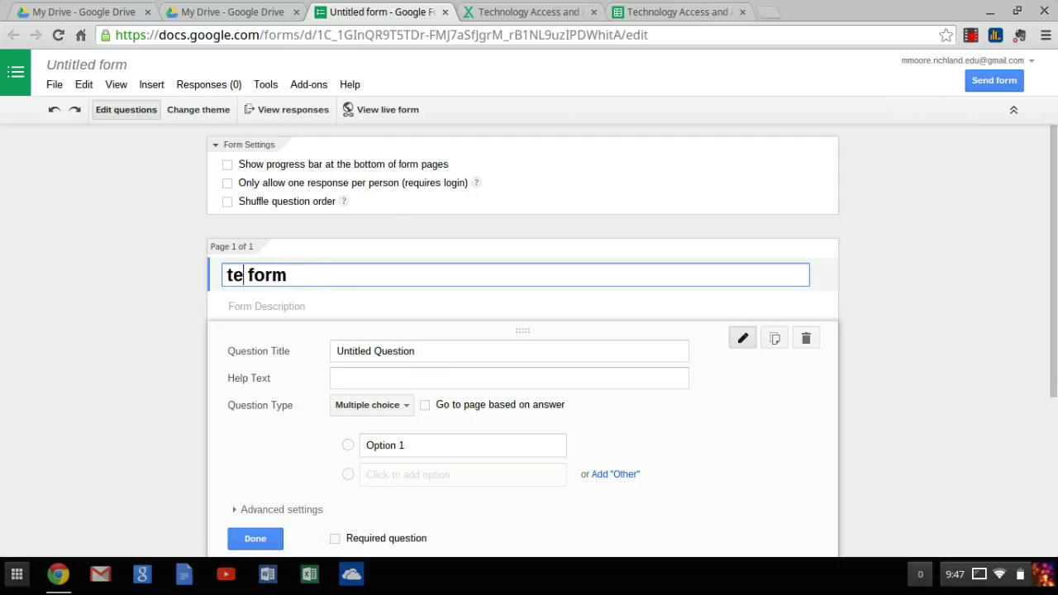
- Replace the first question's placeholder title with "What interests you in google"
click(426, 355)
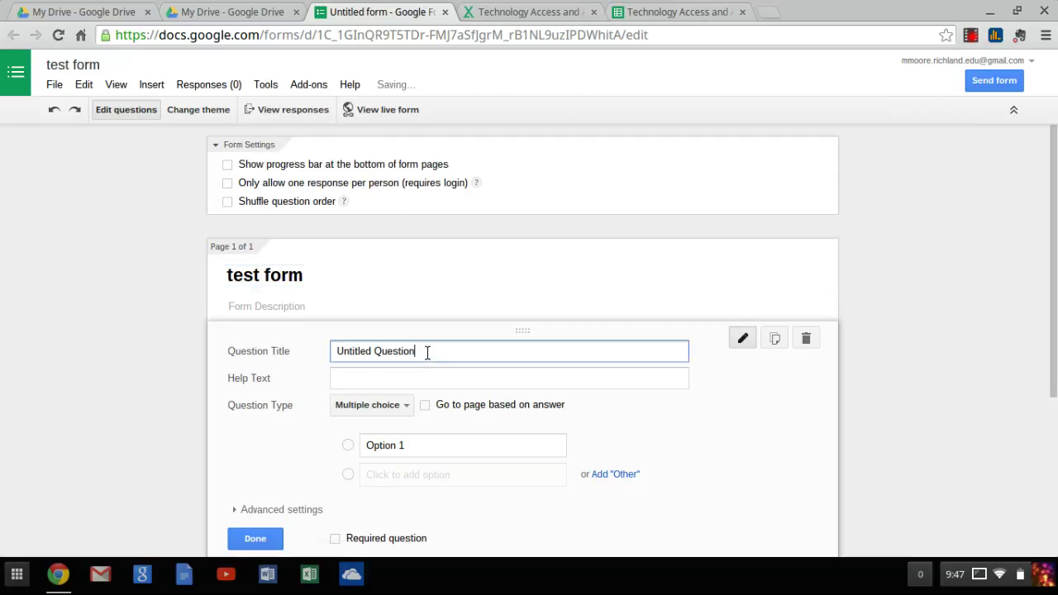
key(BackSpace)
key(BackSpace)
key(BackSpace)
key(BackSpace)
key(BackSpace)
key(BackSpace)
key(BackSpace)
key(BackSpace)
key(BackSpace)
key(BackSpace)
key(BackSpace)
key(BackSpace)
key(BackSpace)
key(BackSpace)
key(BackSpace)
key(BackSpace)
key(BackSpace)
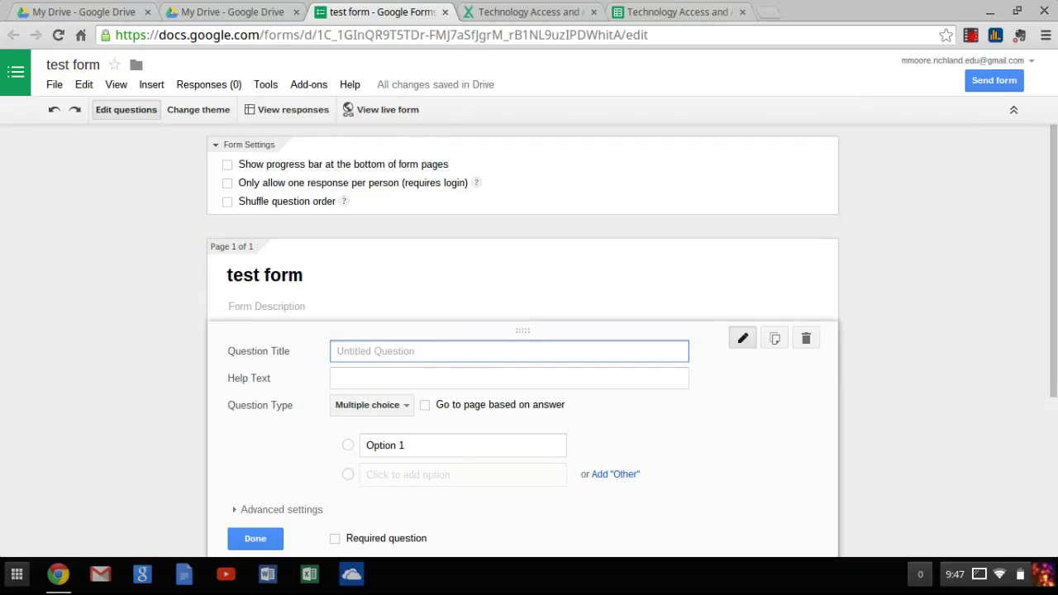
text(What interests you in google)
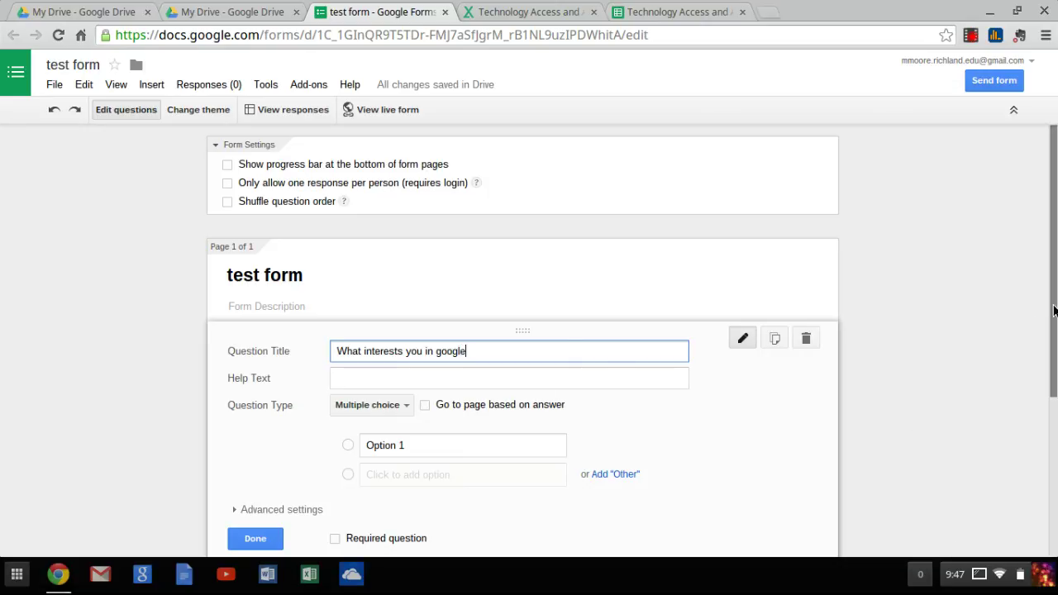
- Leave the help text empty and set the question type to Checkboxes
drag(1051, 312, 1052, 352)
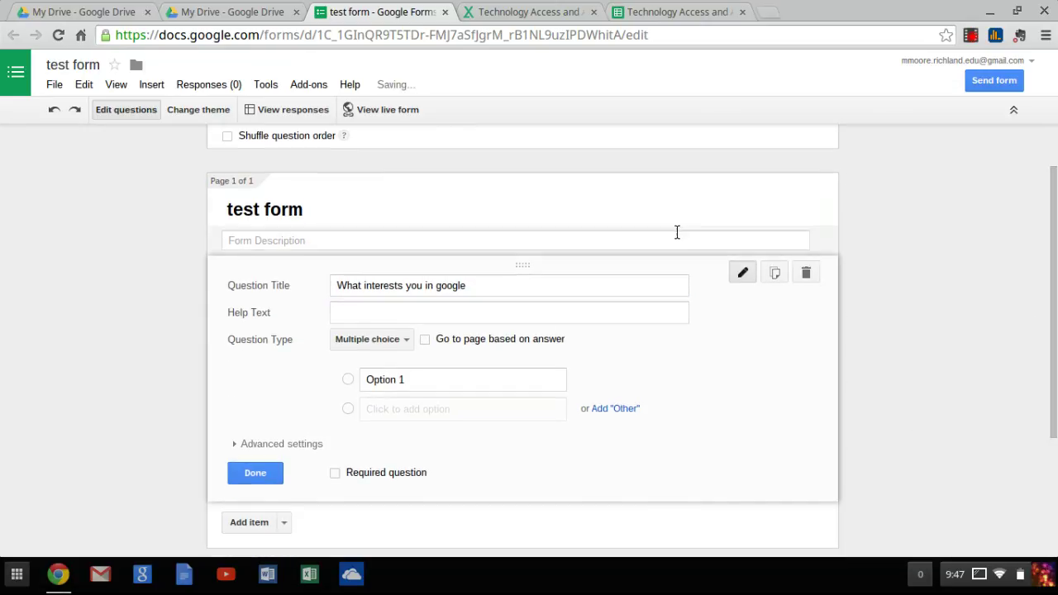
click(431, 315)
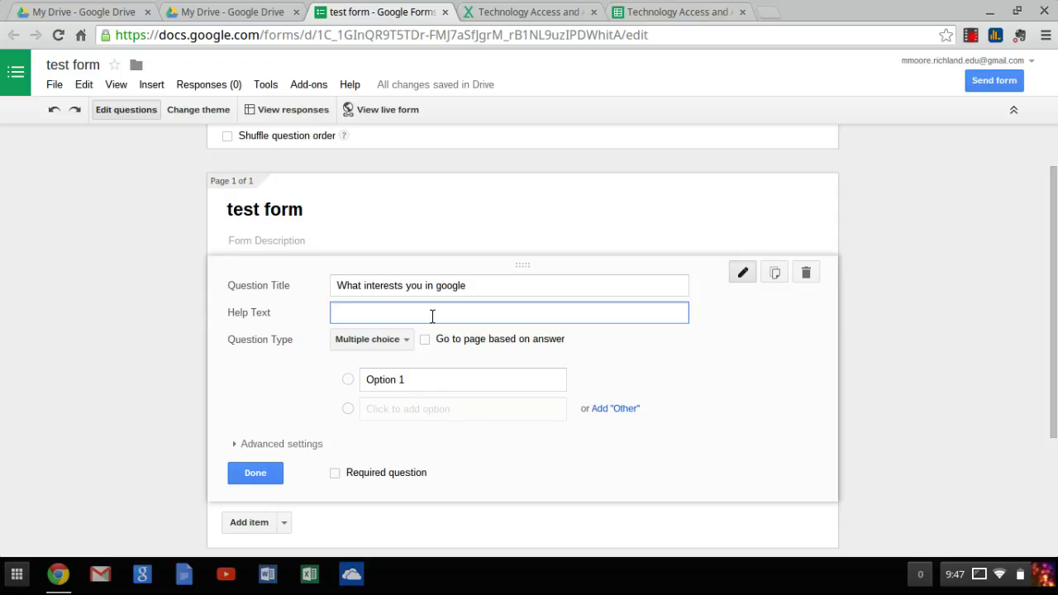
click(405, 337)
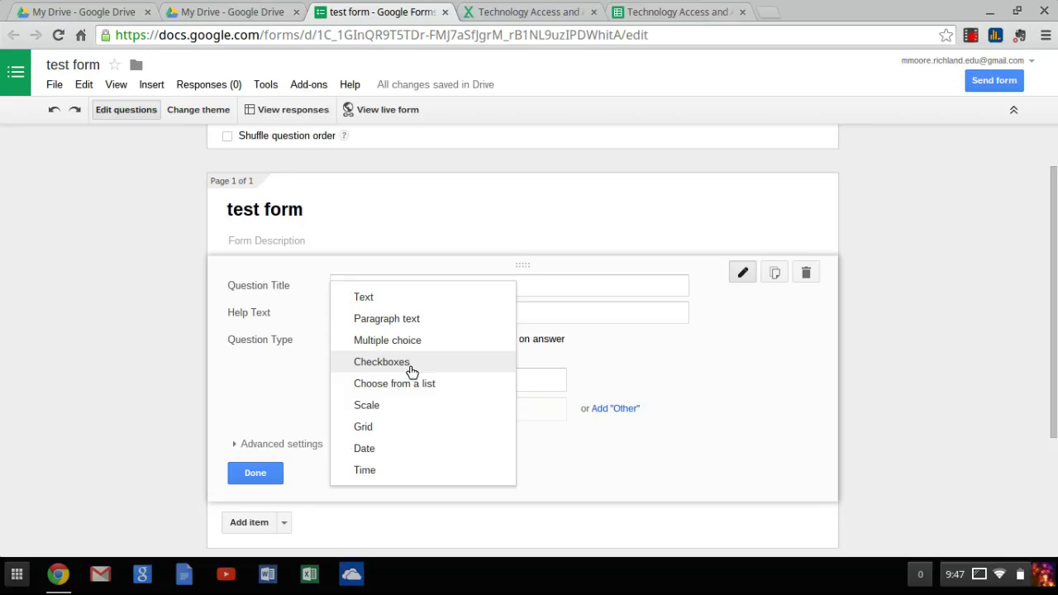
click(410, 372)
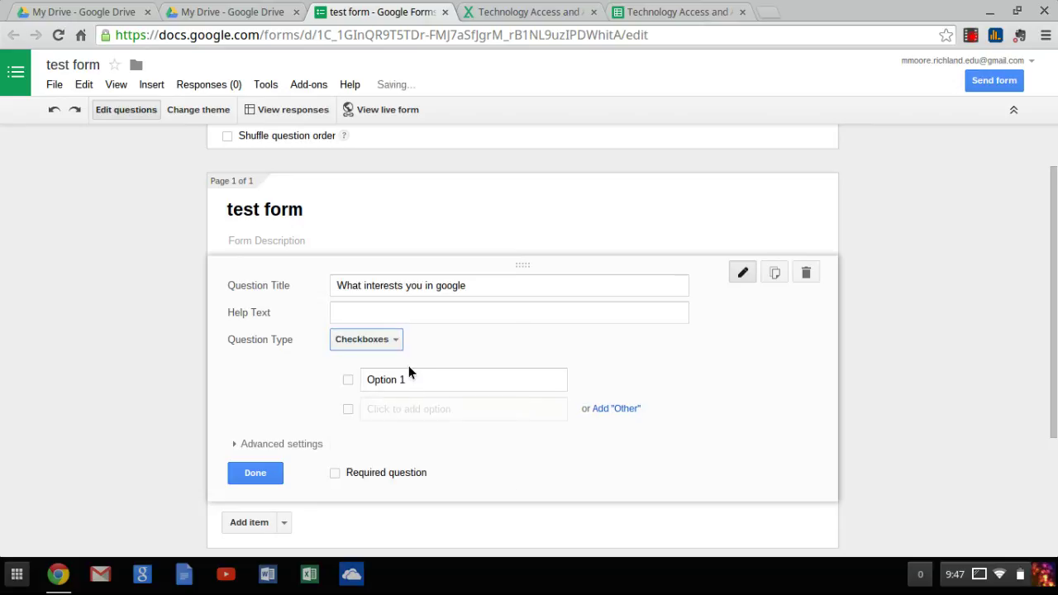
- Enter the answer options "docs", "drive" and "sheets" and finish editing the question
click(414, 380)
text(docs)
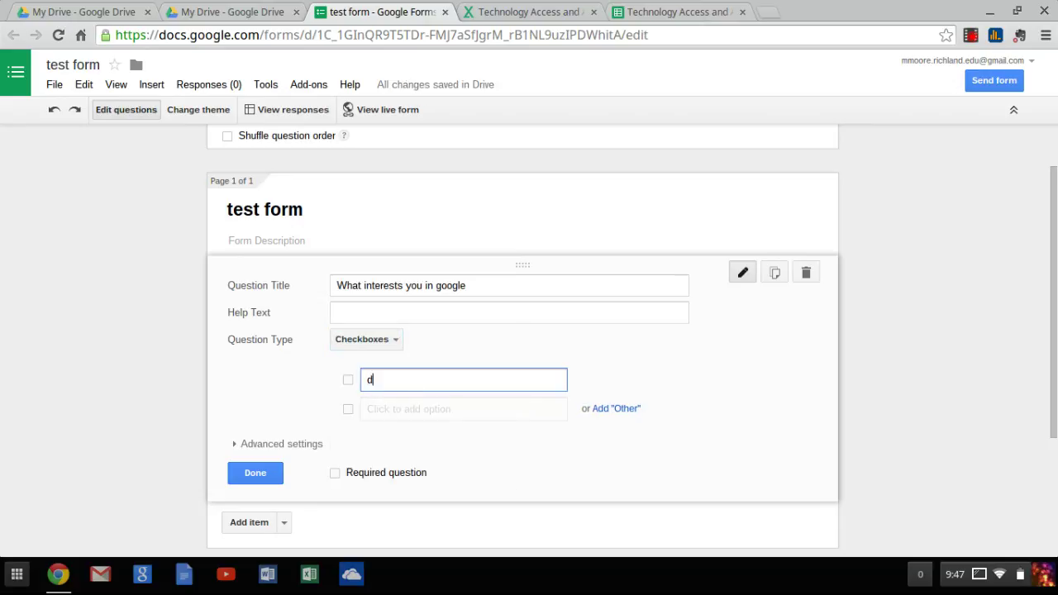
click(422, 410)
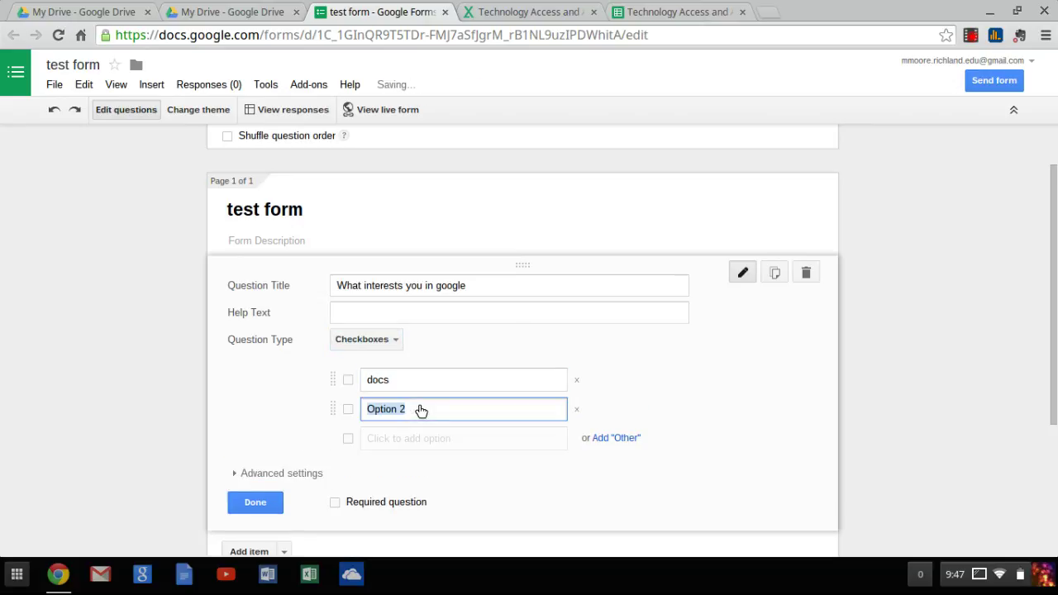
text(drive)
click(406, 442)
text(sheets)
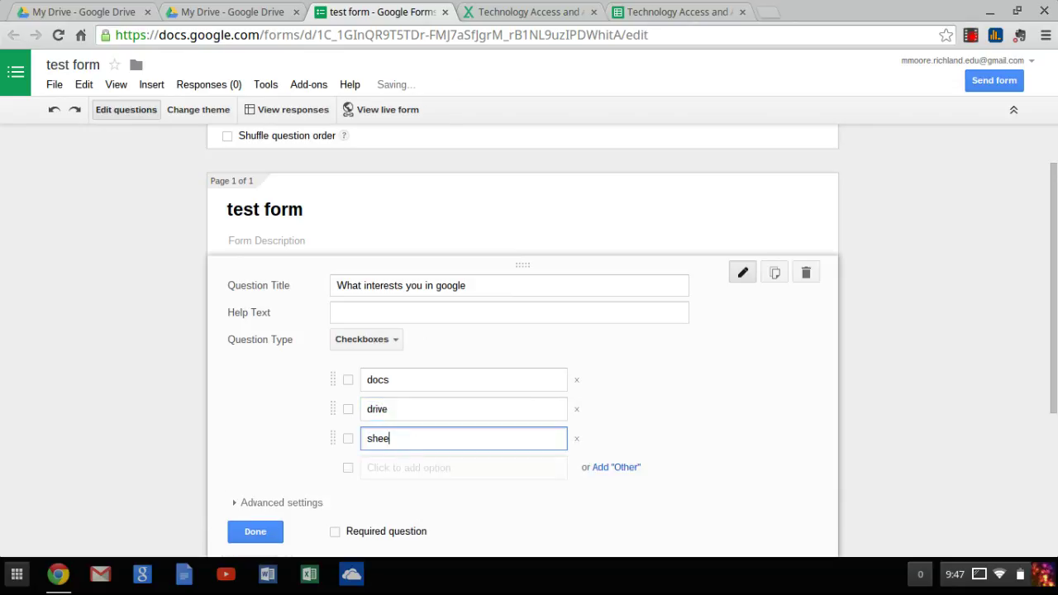
click(244, 539)
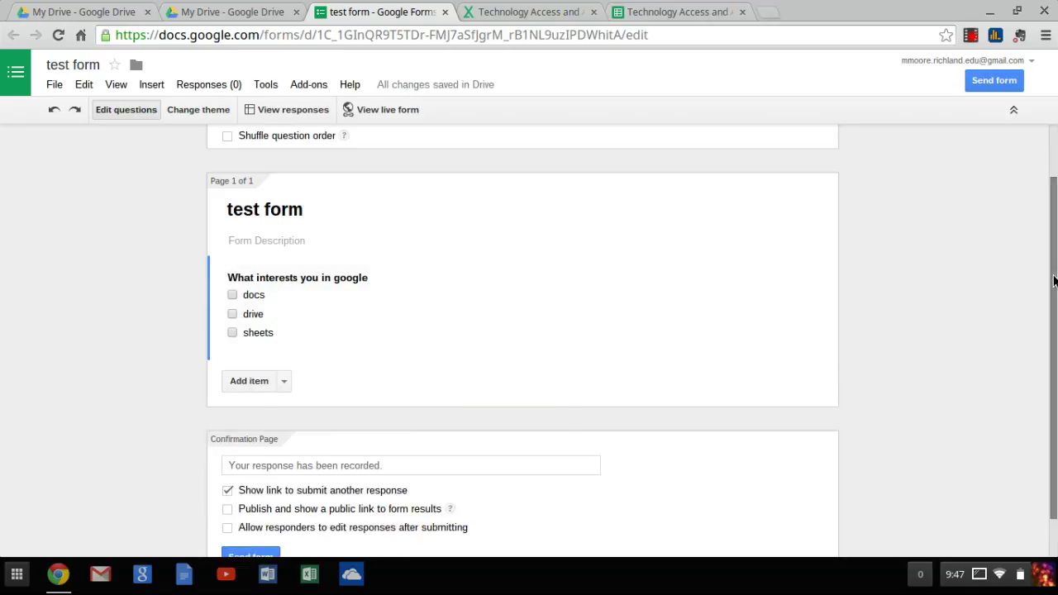
- Turn off the confirmation page's option to show a link for submitting another response
scroll(1053, 281, down, 1)
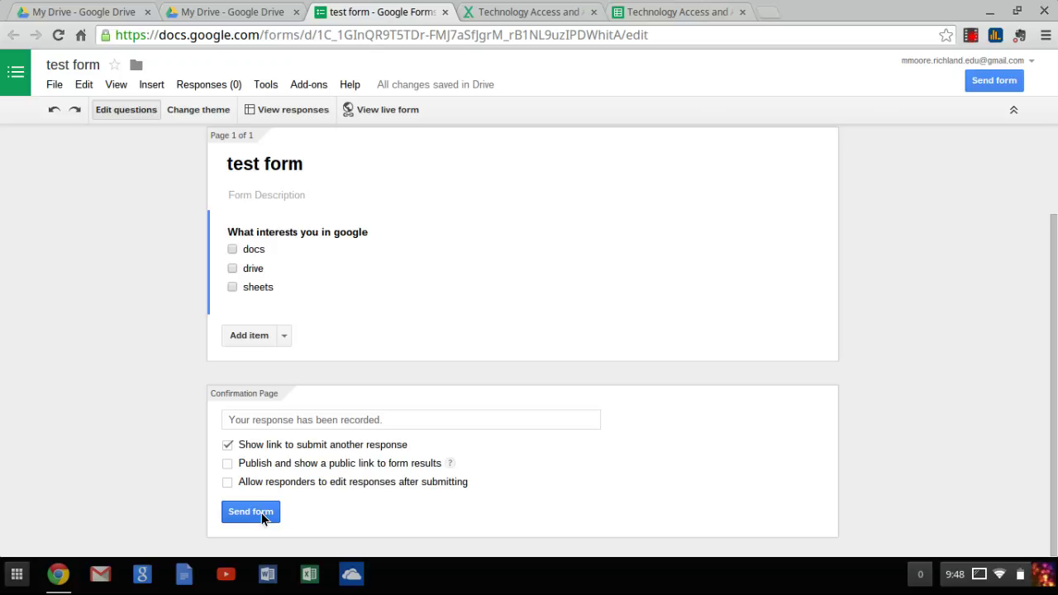
click(226, 445)
- Open the form's sending options and switch the link to share to a short URL
click(237, 513)
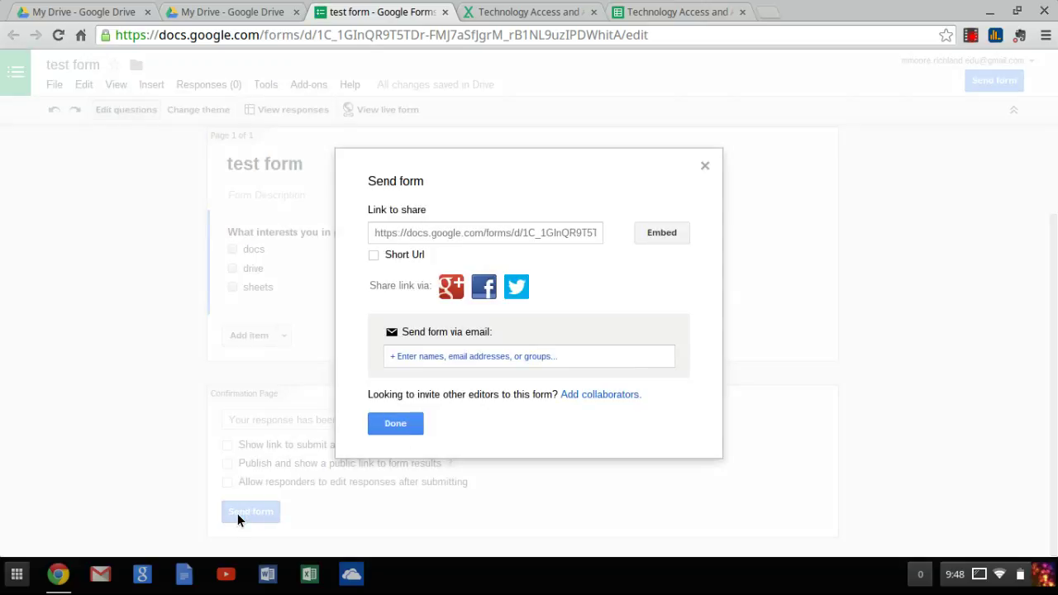
click(537, 234)
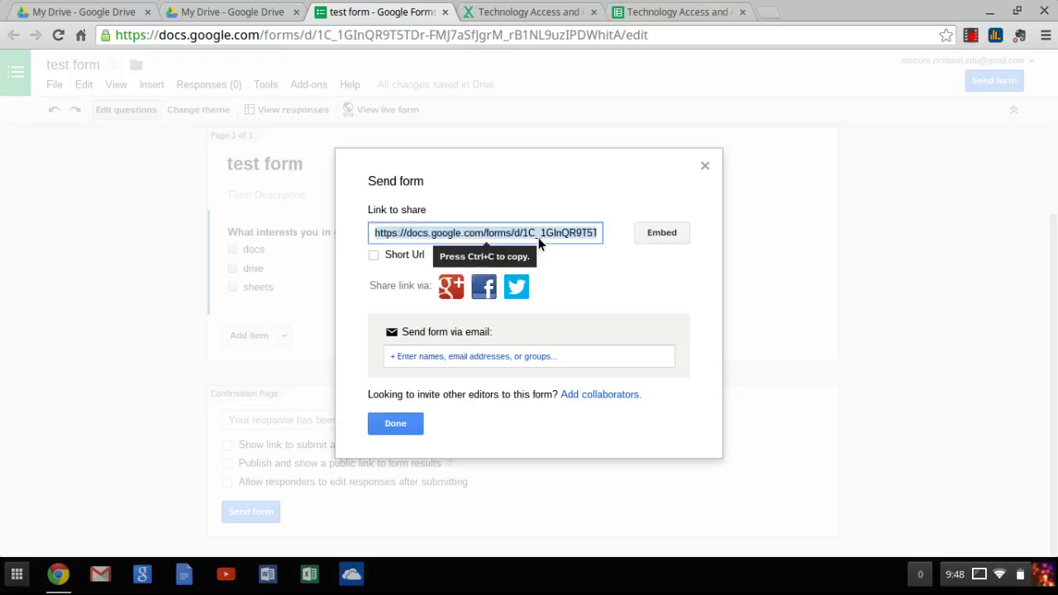
click(374, 255)
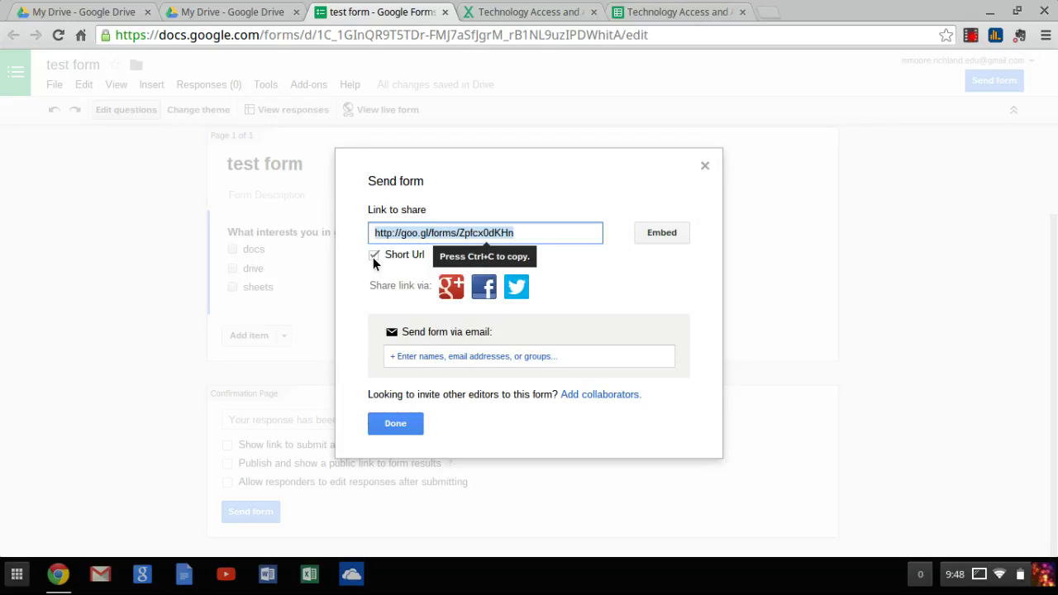
click(420, 361)
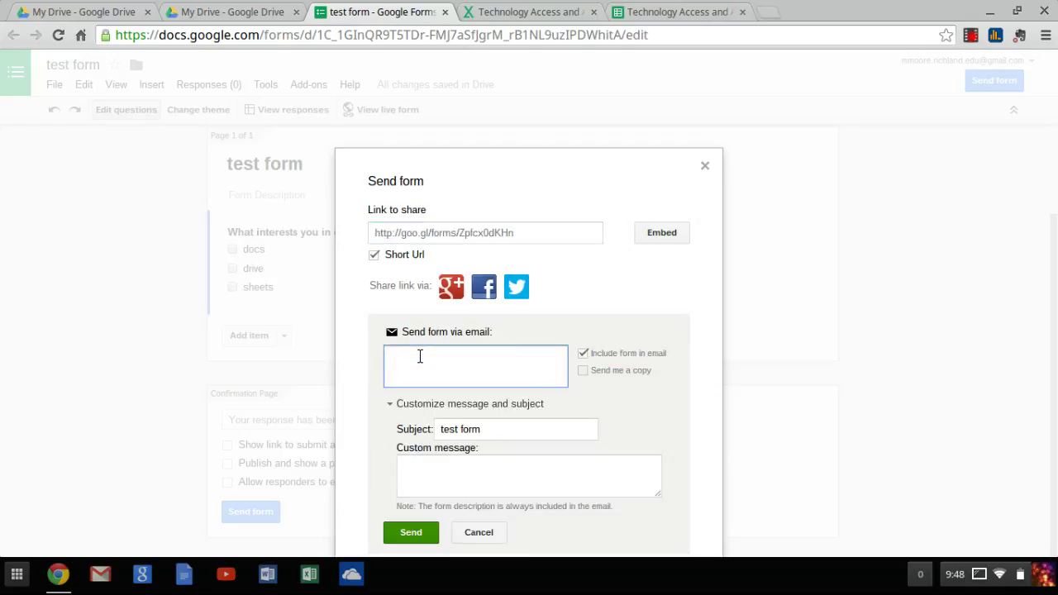
text(bro)
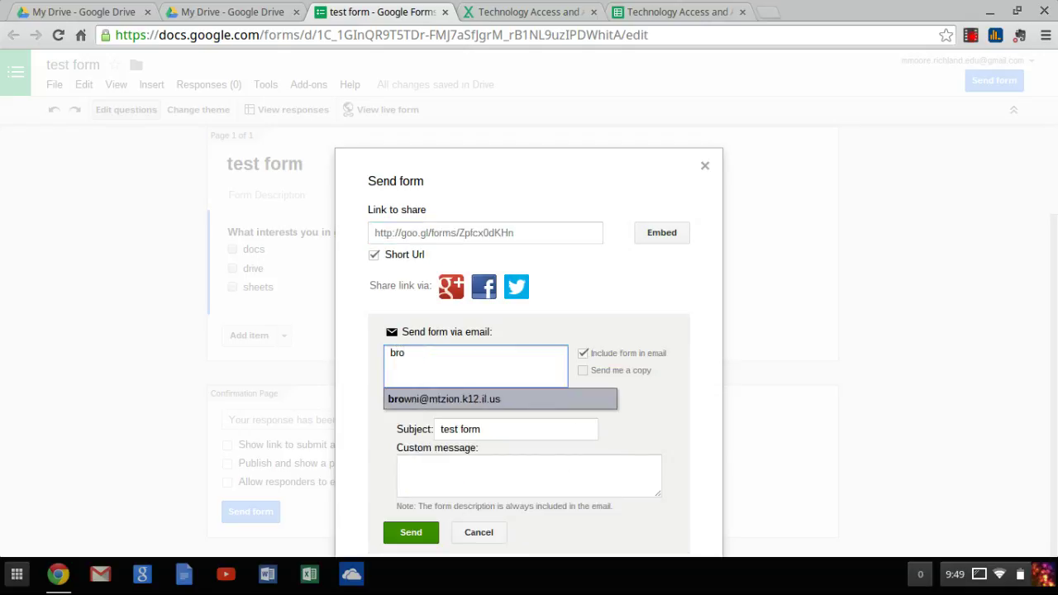
key(BackSpace)
key(BackSpace)
key(BackSpace)
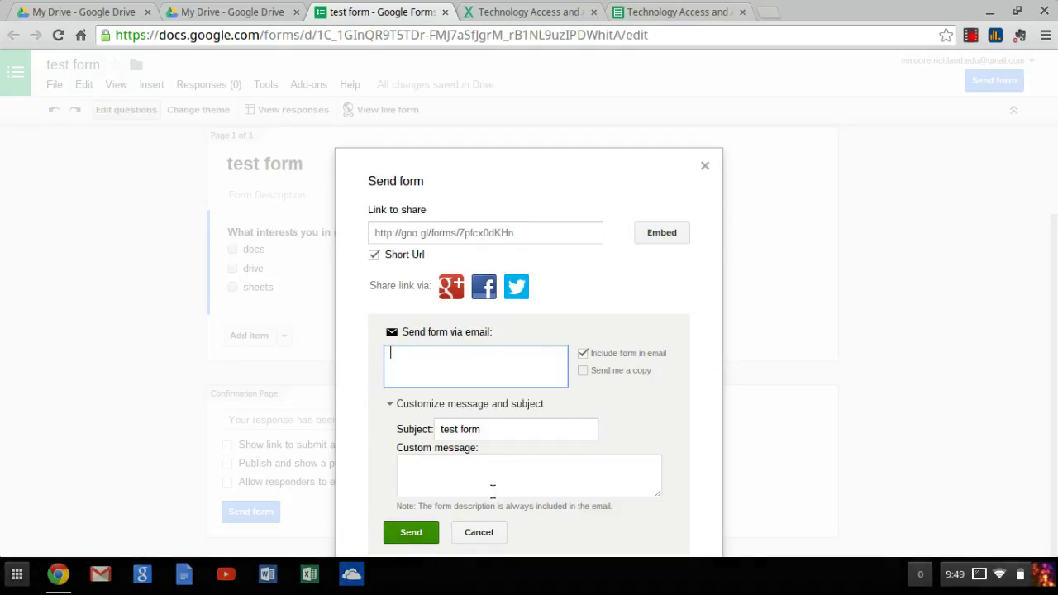
- View the form's HTML embed options, then reopen and close its sending options without sending anything
click(648, 226)
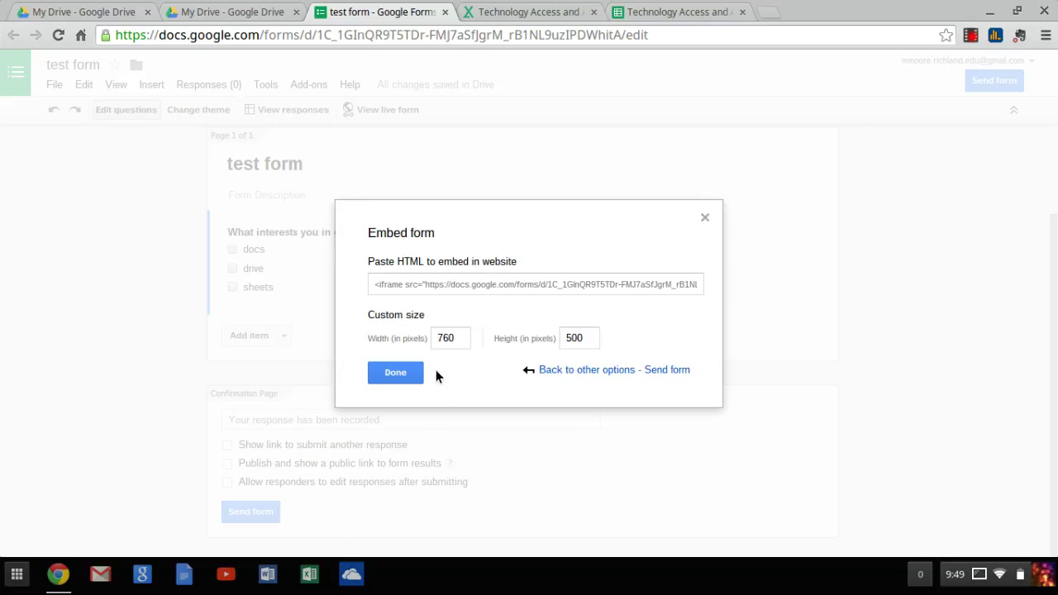
click(403, 376)
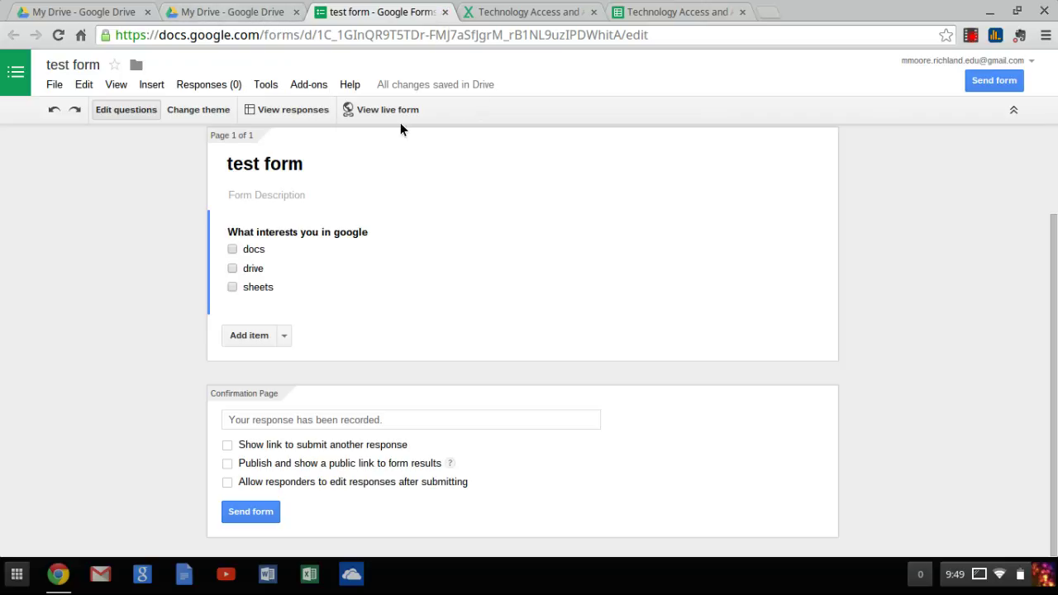
click(999, 89)
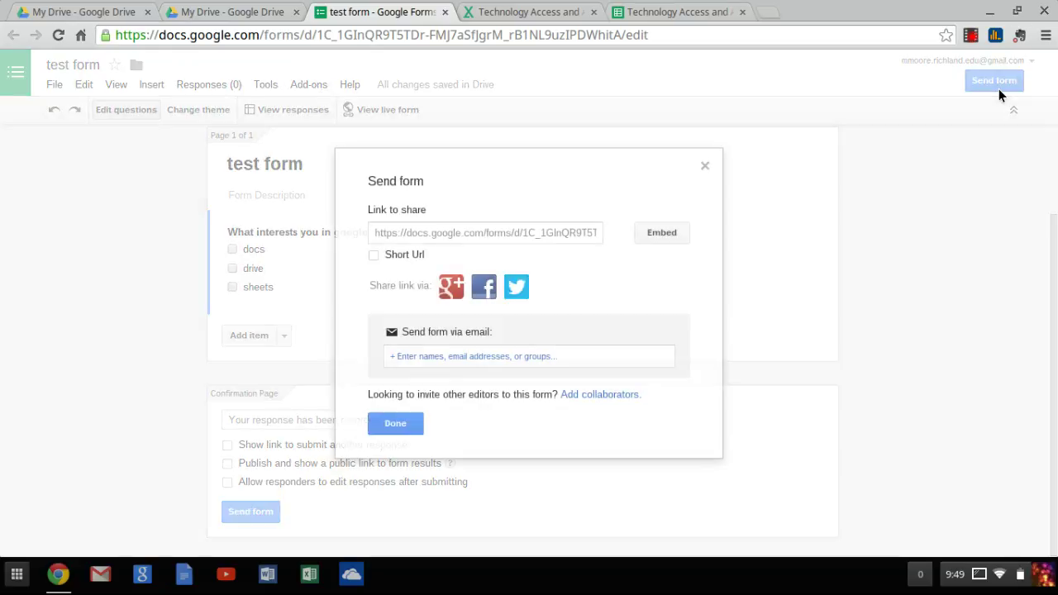
click(403, 433)
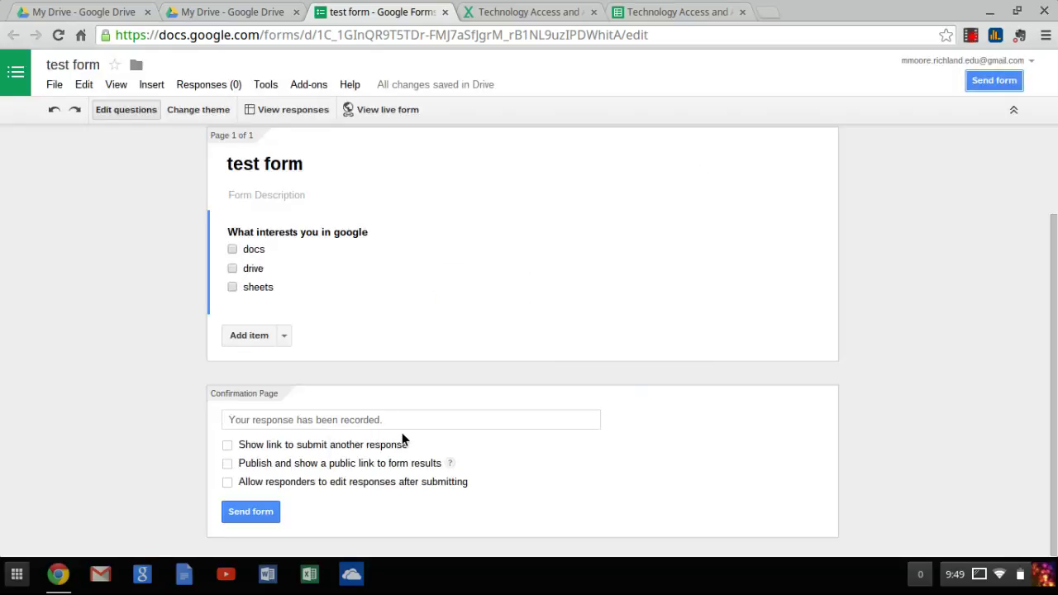
- Return to My Drive, view the response spreadsheet belonging to the test form, and close it again
click(245, 15)
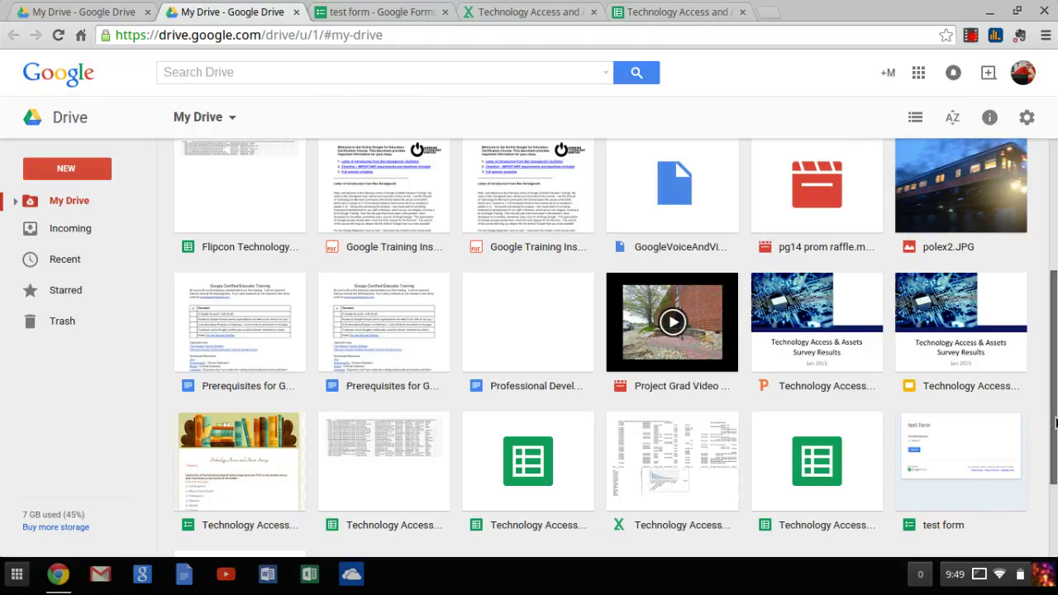
drag(1056, 423, 1056, 494)
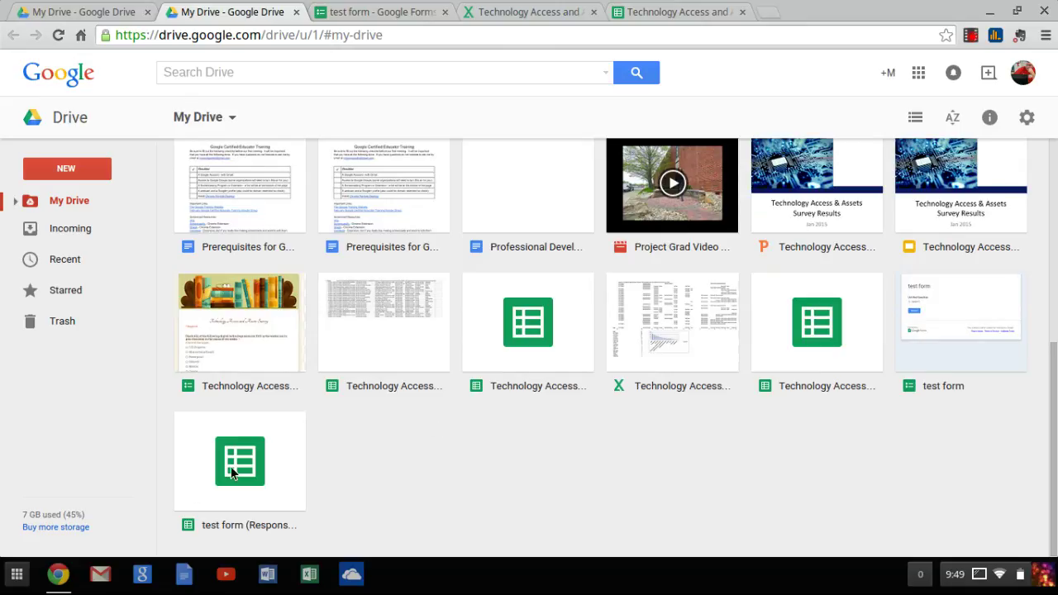
double_click(233, 467)
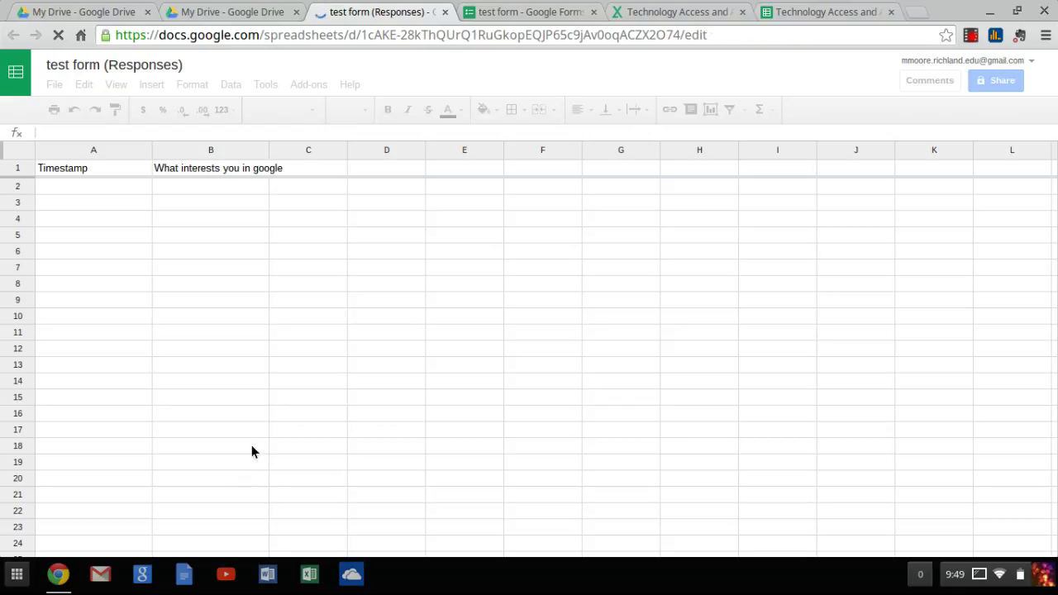
click(445, 13)
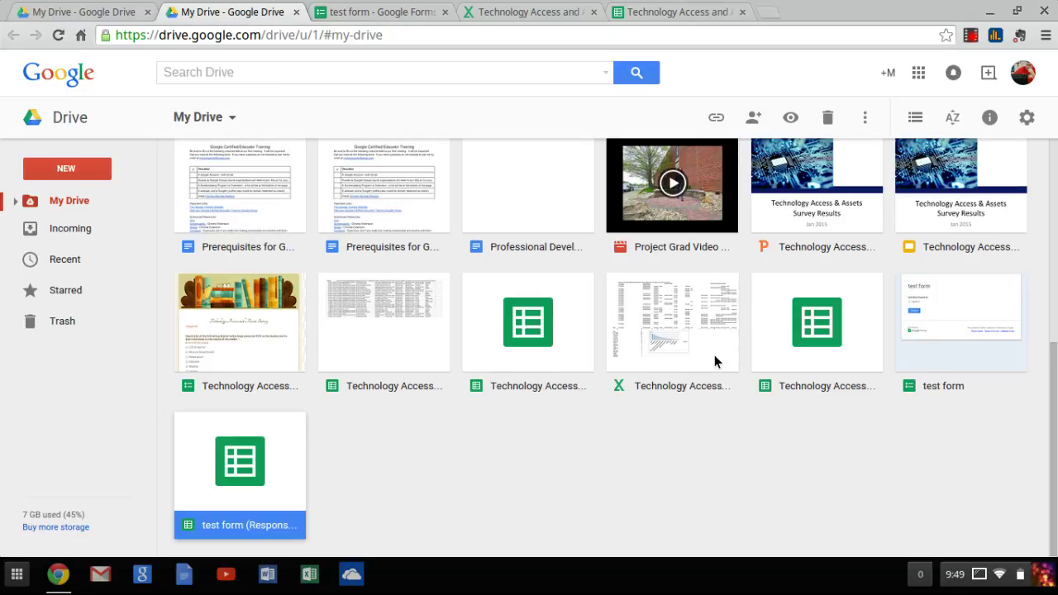
- Open the Technology Access and Assets Survey form from My Drive and look through its questions
double_click(243, 304)
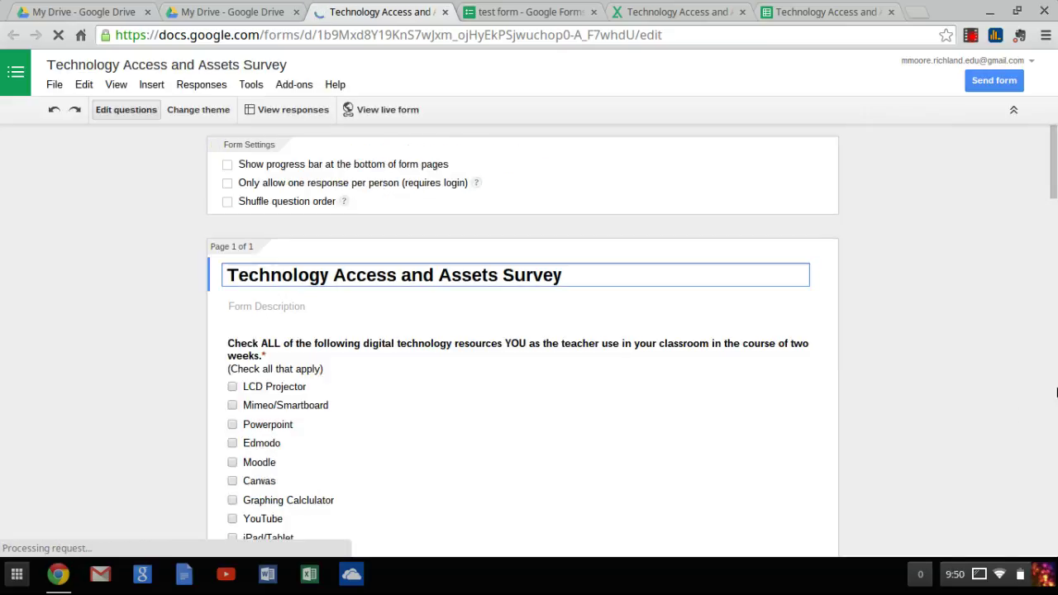
click(1053, 457)
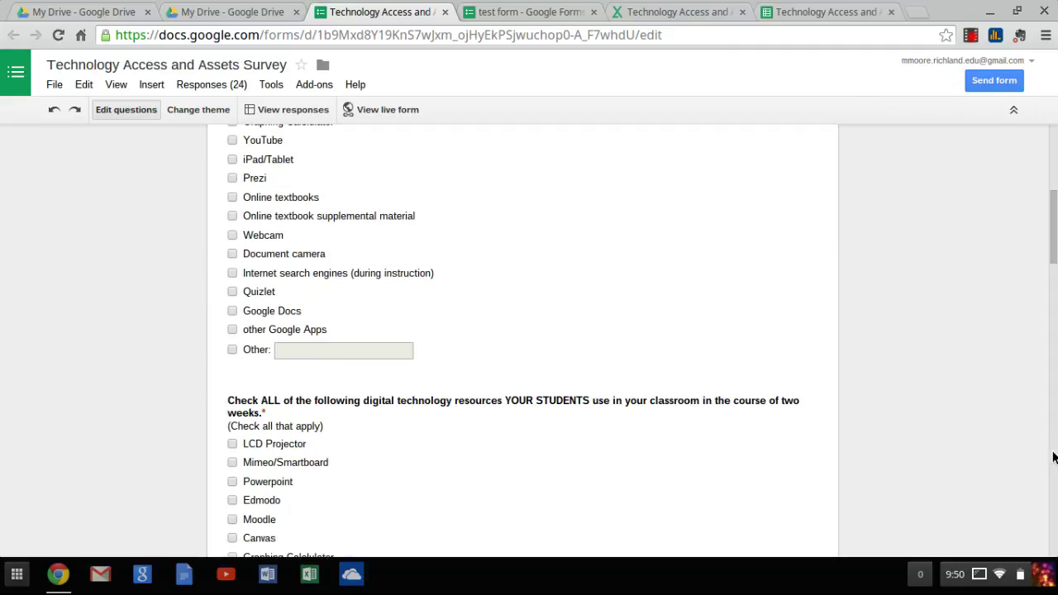
click(1053, 457)
click(1053, 458)
click(1053, 457)
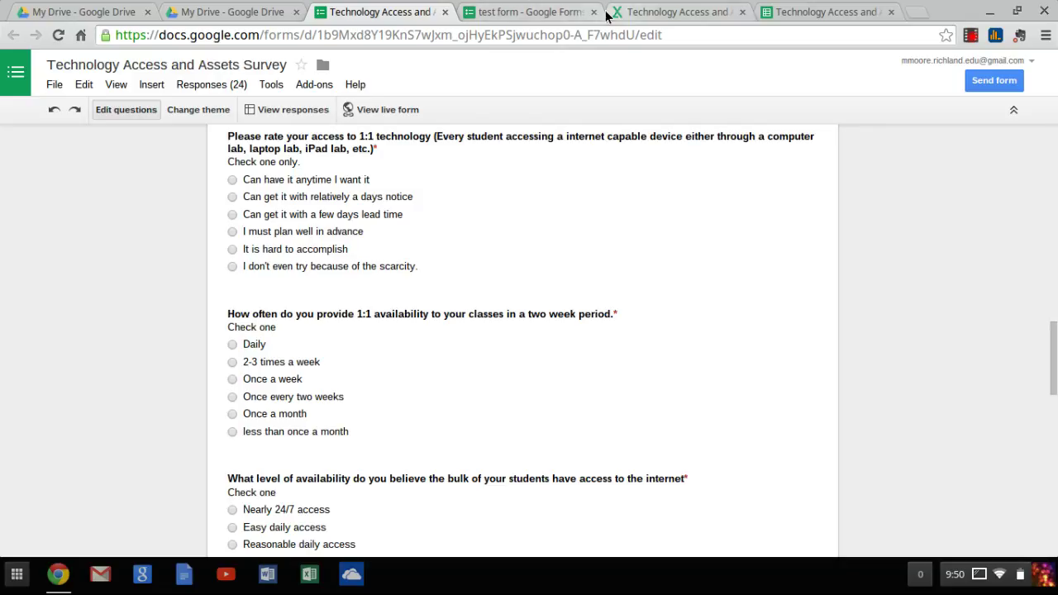
- Switch to the Technology Access and Assets Survey (Responses) Jan 15.xlsx workbook, save it as Google Sheets, and dismiss the conversion notice
click(641, 18)
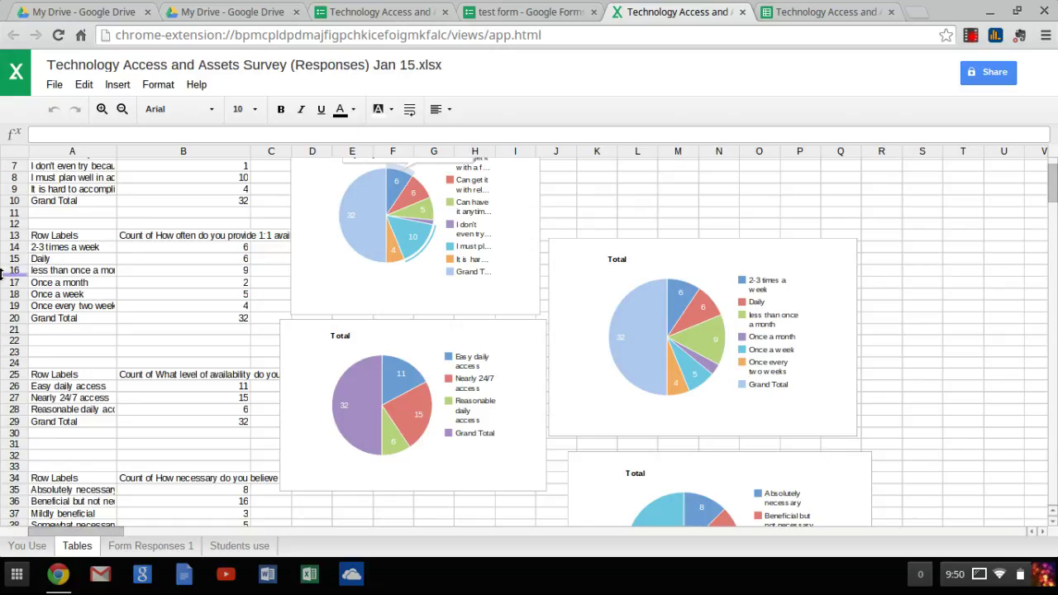
click(55, 86)
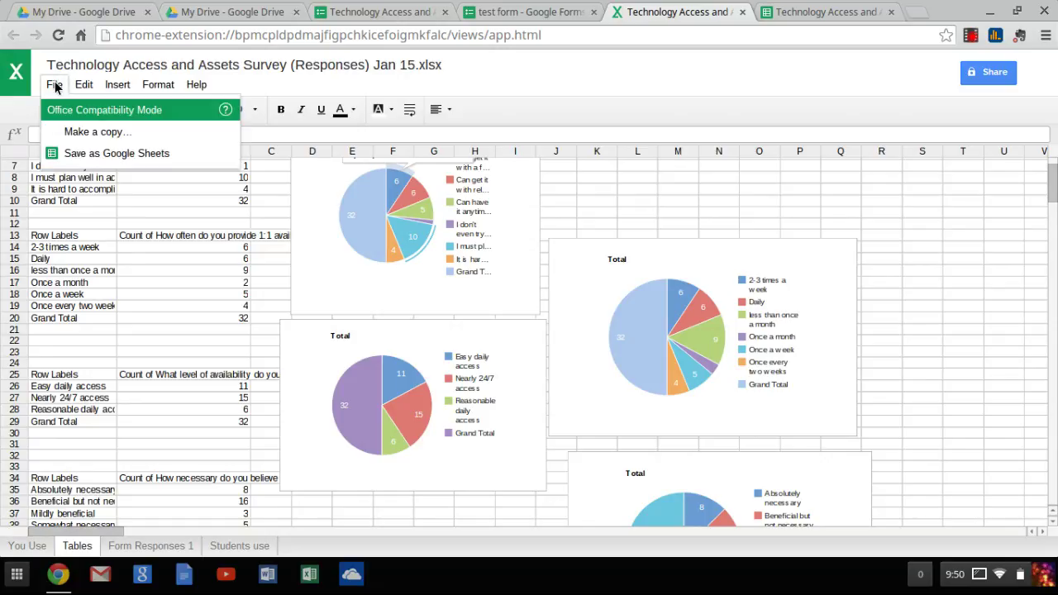
click(82, 113)
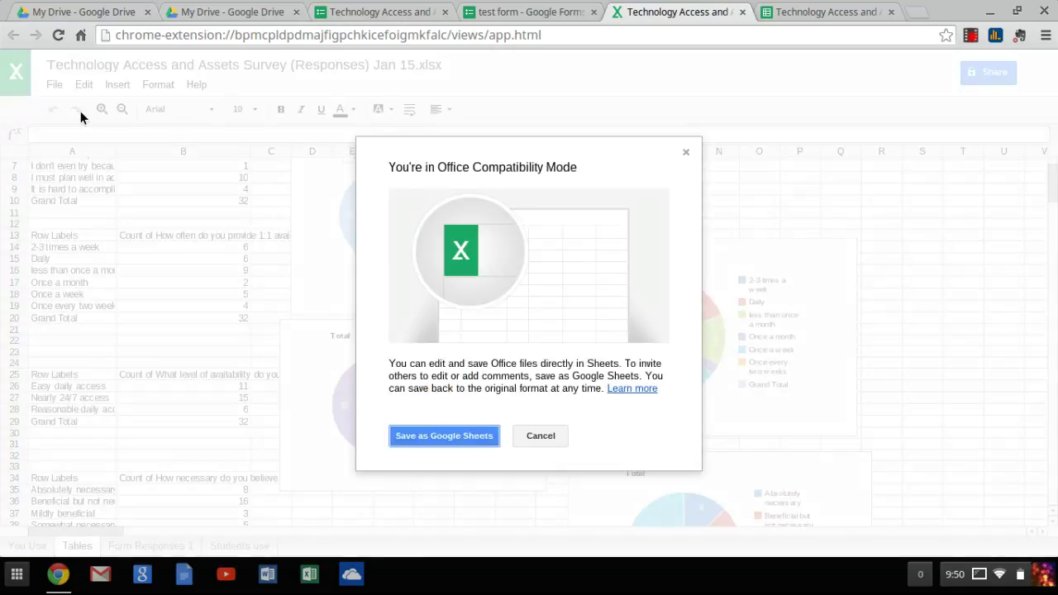
click(452, 438)
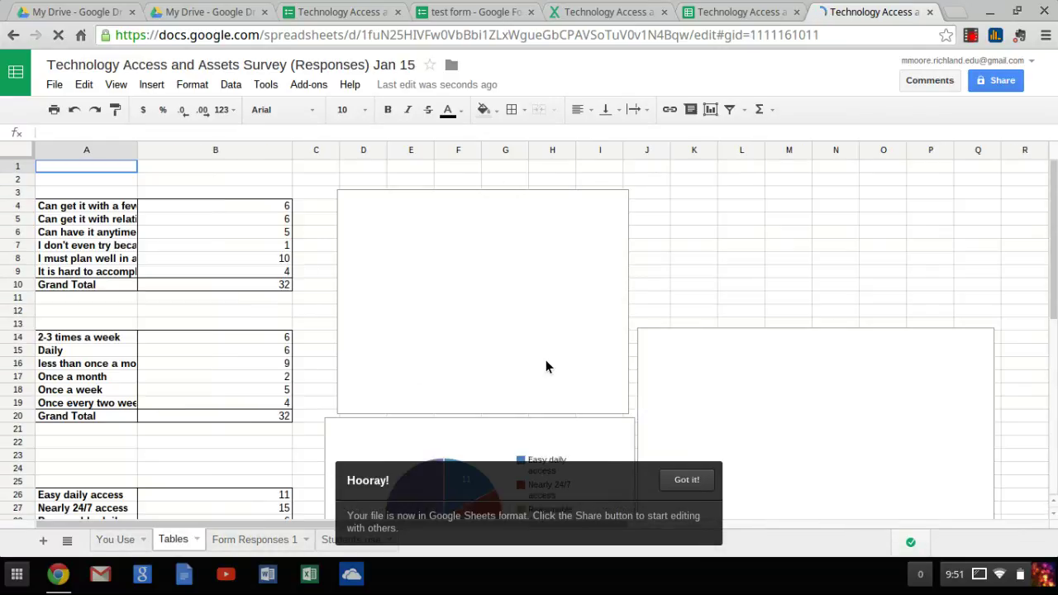
click(687, 480)
click(692, 479)
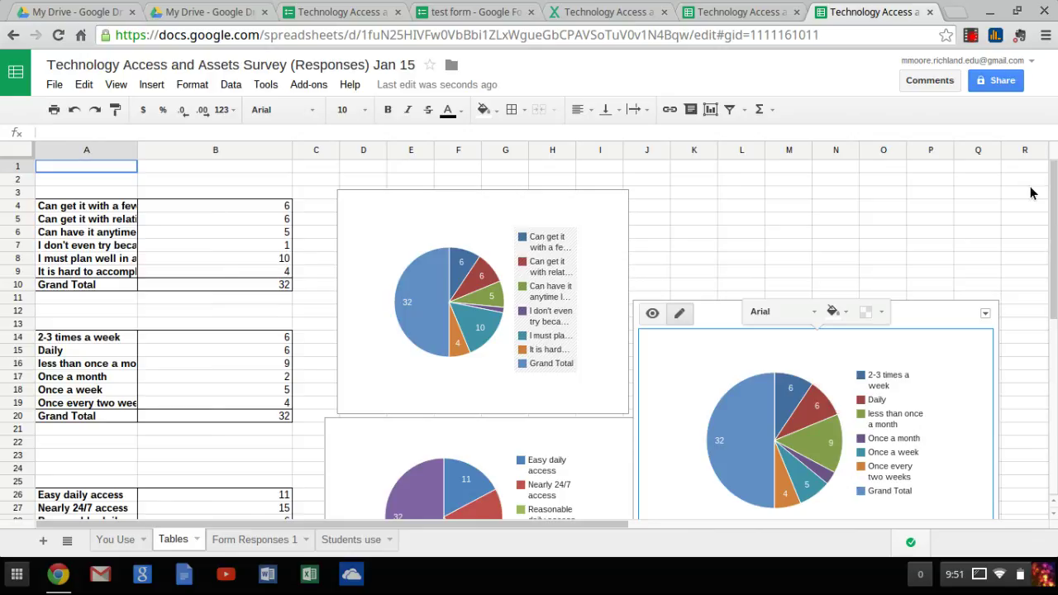
- Insert a pie chart of the 1:1 technology access table, using range A4:B10 on the Tables sheet
click(51, 212)
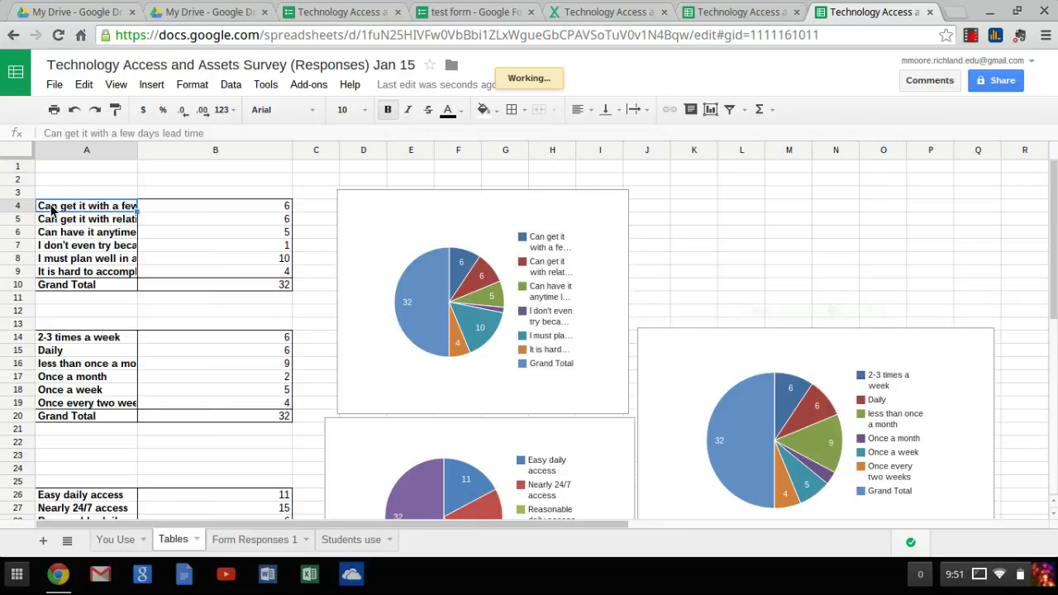
shift+click(209, 277)
drag(209, 277, 225, 288)
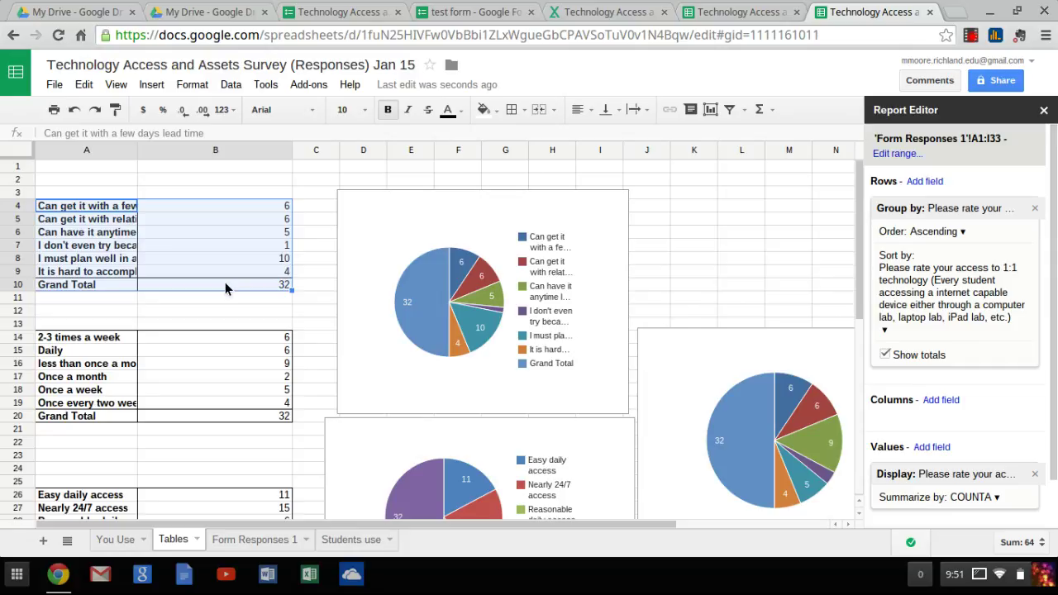
click(711, 110)
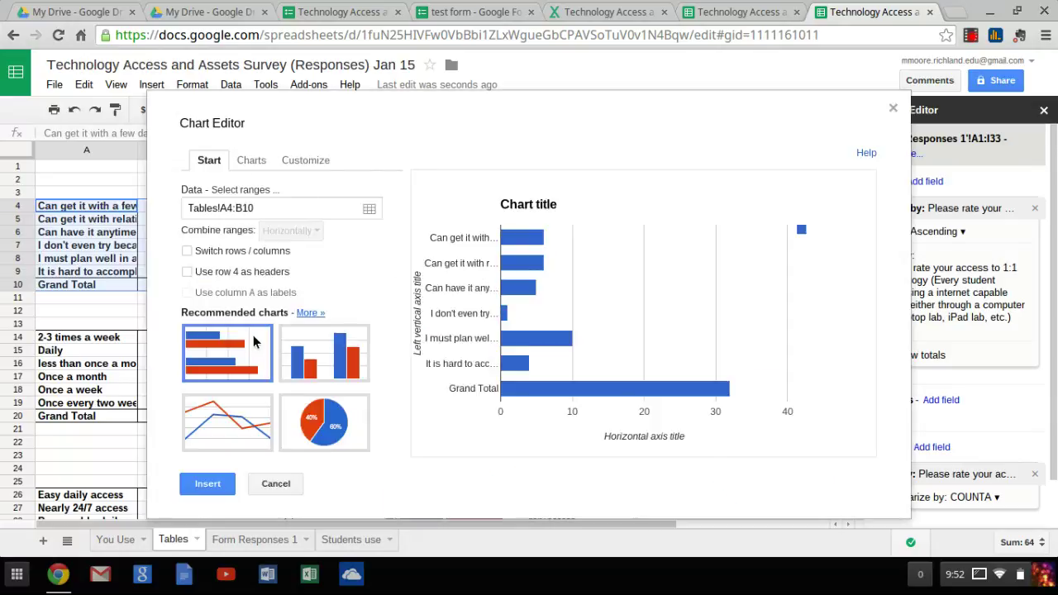
click(341, 424)
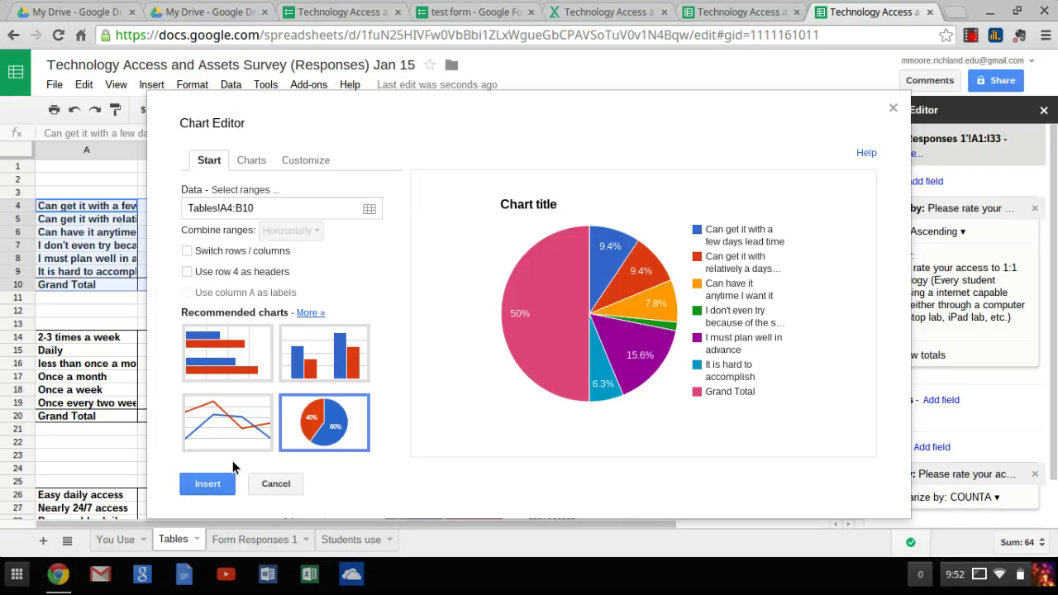
click(208, 483)
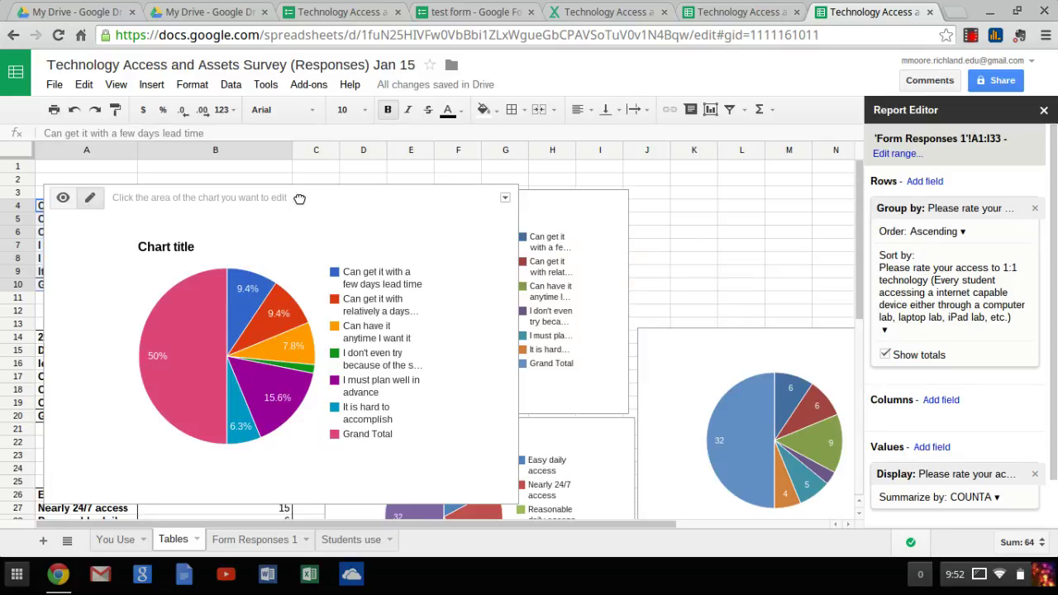
- Move the new pie chart clear of the data tables, over the existing charts, and open its chart options
drag(300, 200, 621, 187)
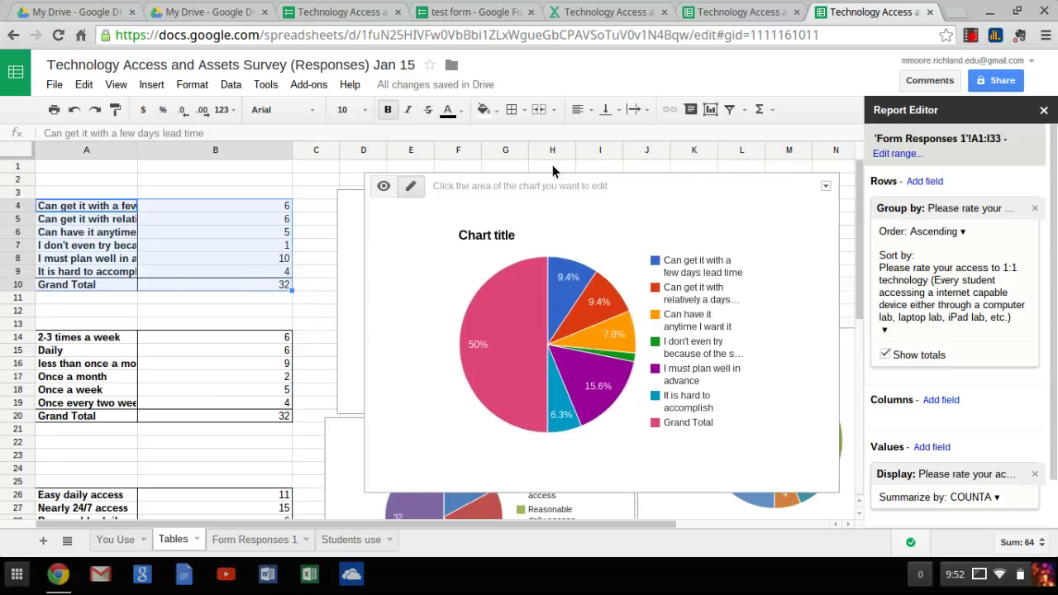
click(826, 188)
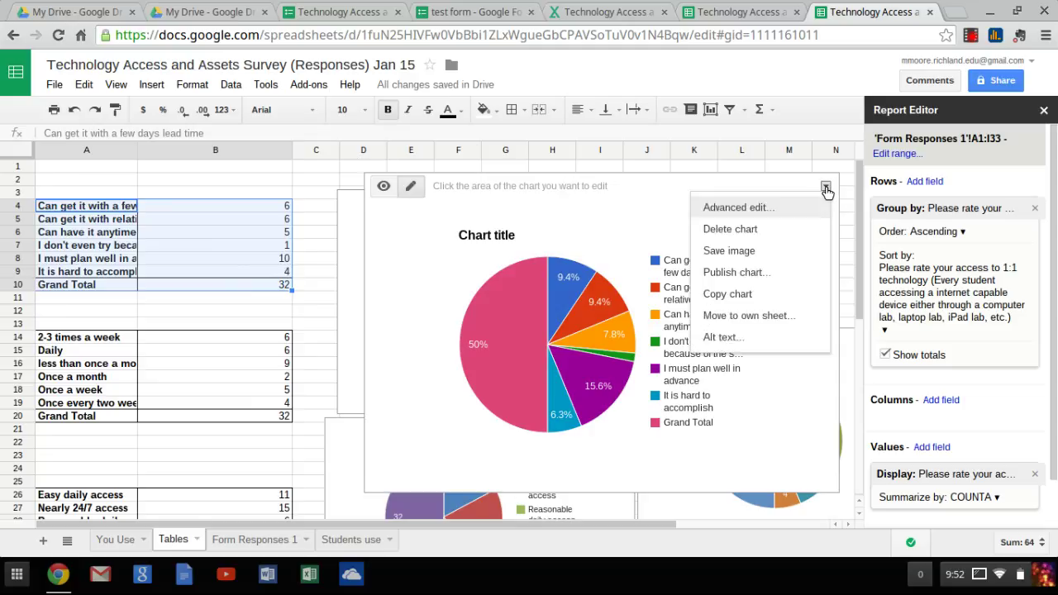